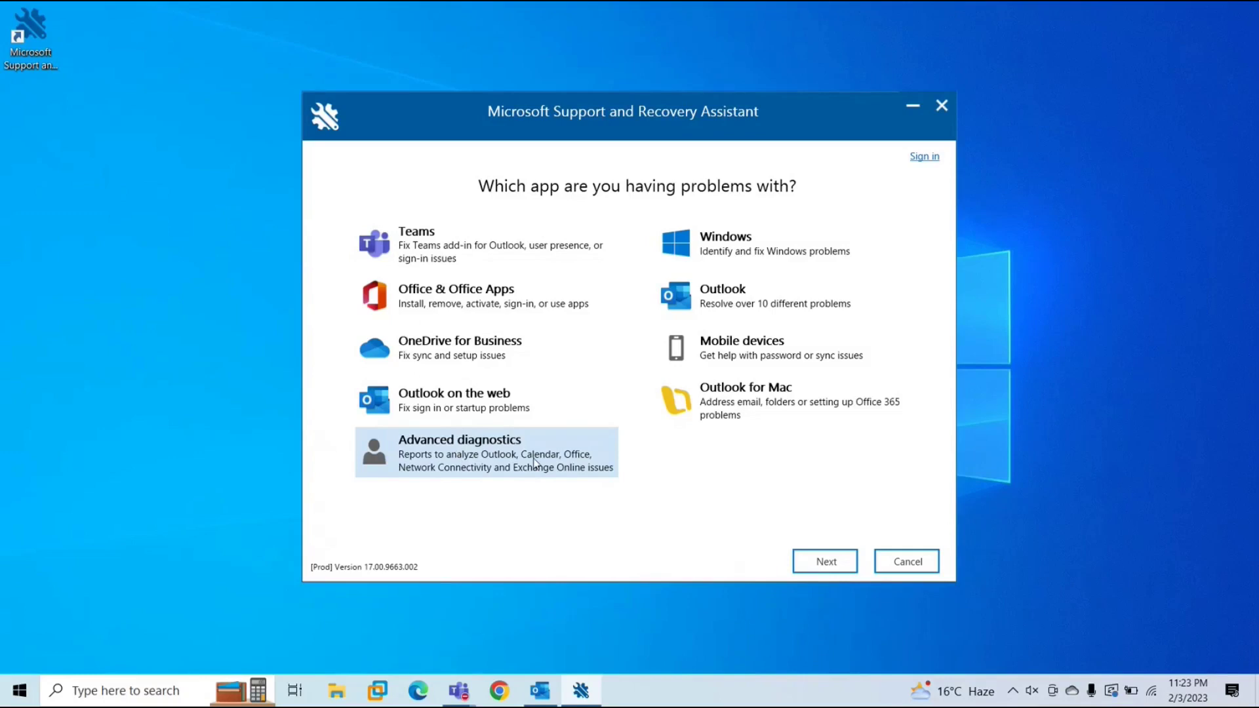
- Pick Advanced diagnostics as the problem area and select the Outlook diagnostic from the list
left_click(818, 565)
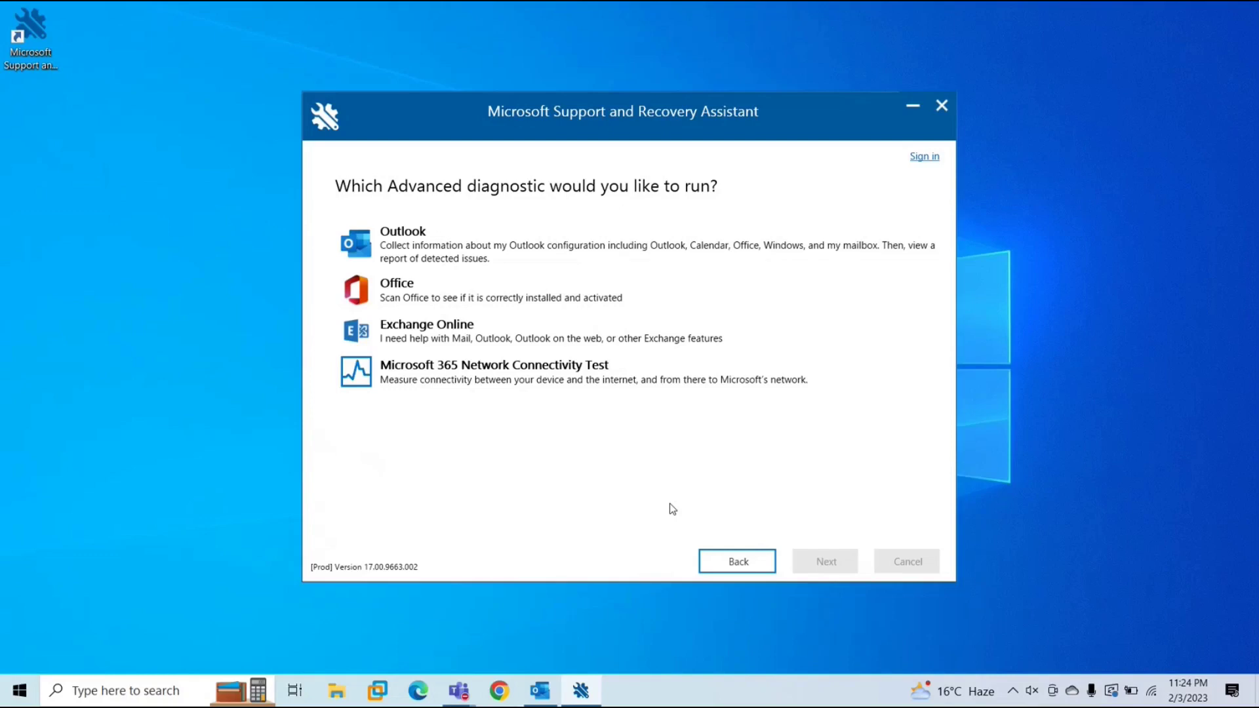
left_click(740, 568)
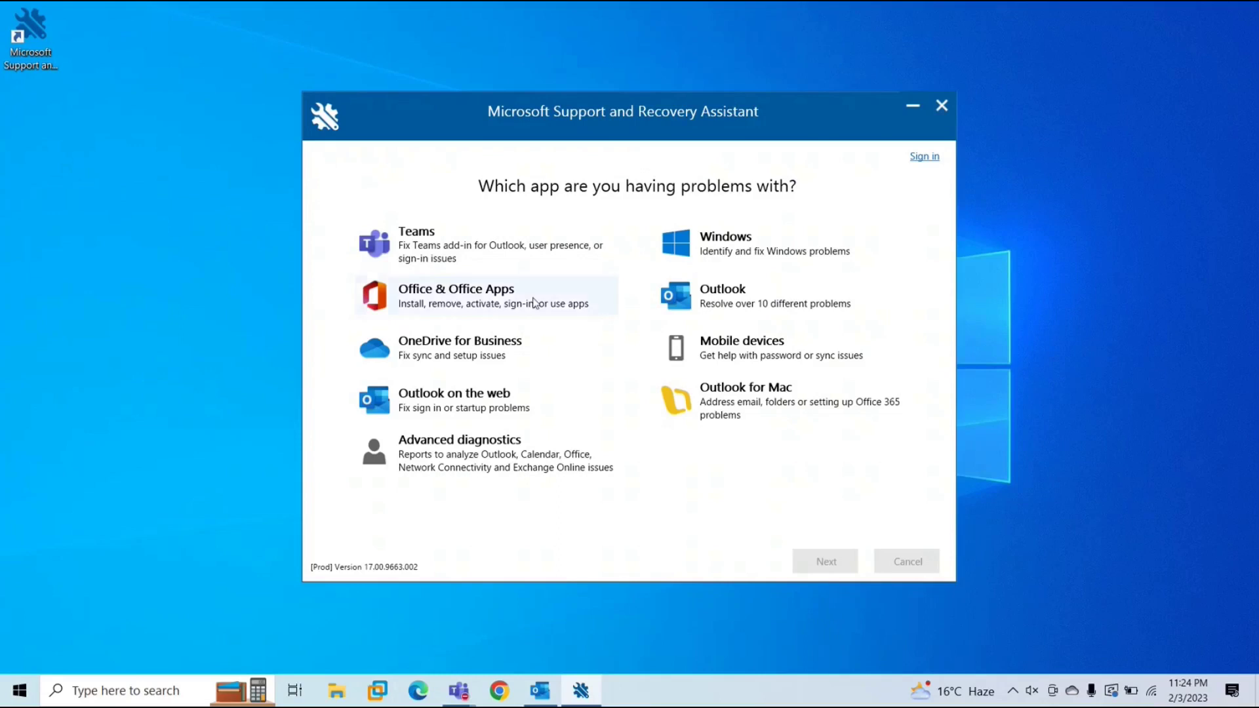
left_click(478, 467)
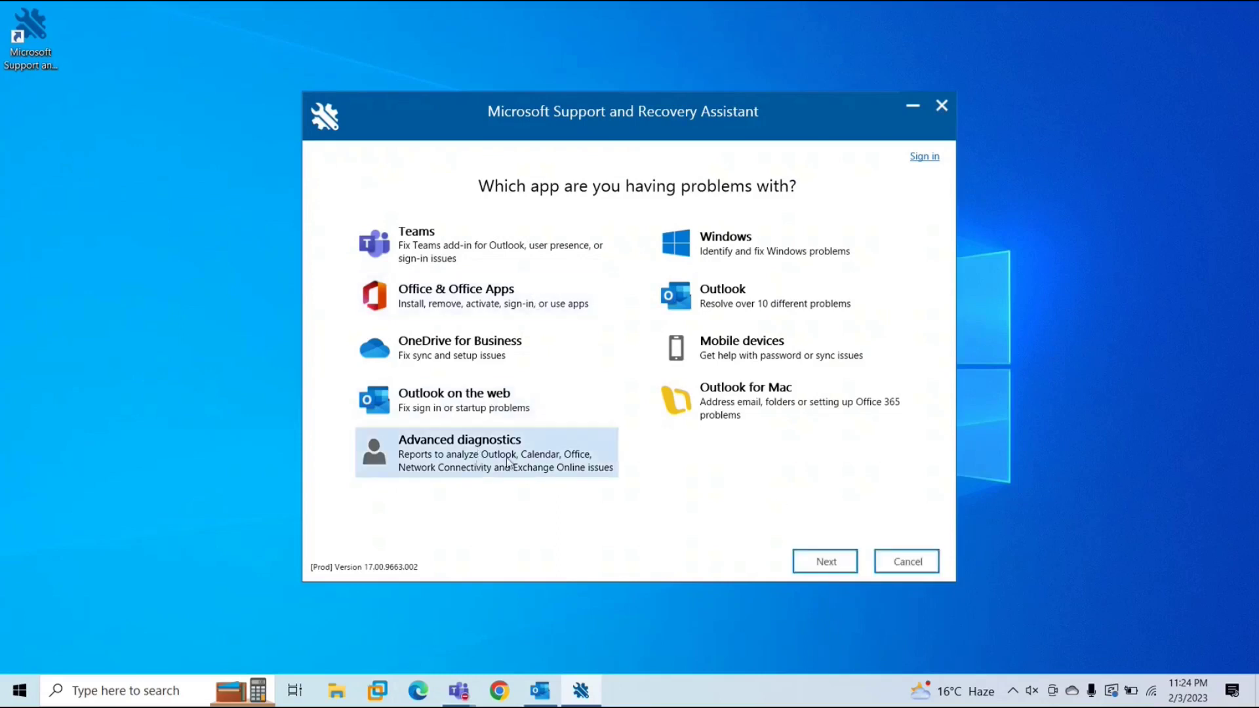
left_click(838, 561)
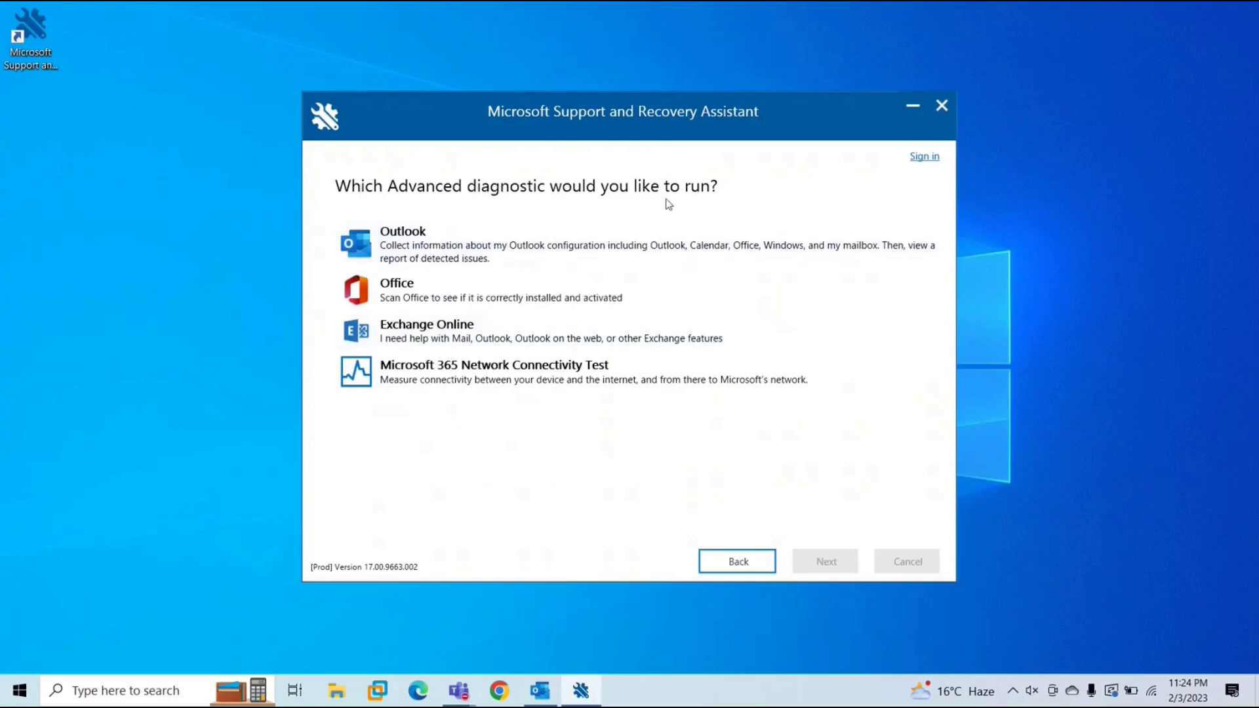
left_click(471, 244)
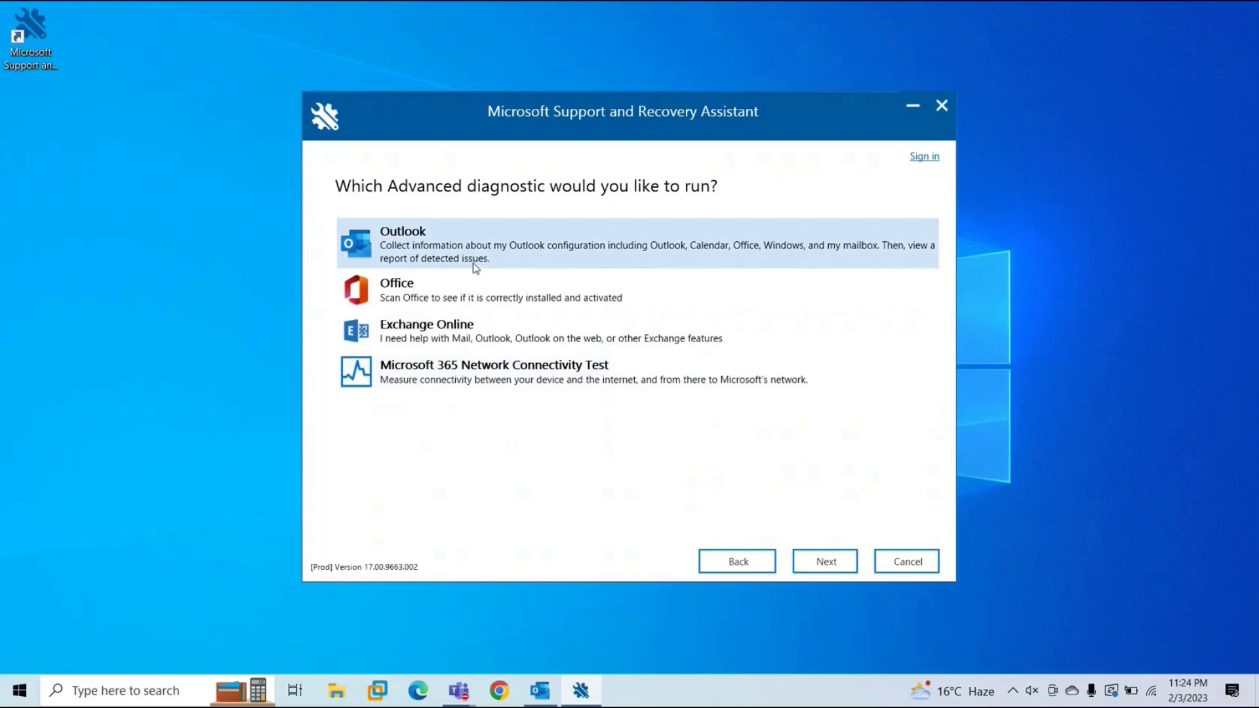
- Choose 'Create a detailed report' of Outlook, Office, Windows and mailbox configuration instead of the Calendar scan
left_click(815, 562)
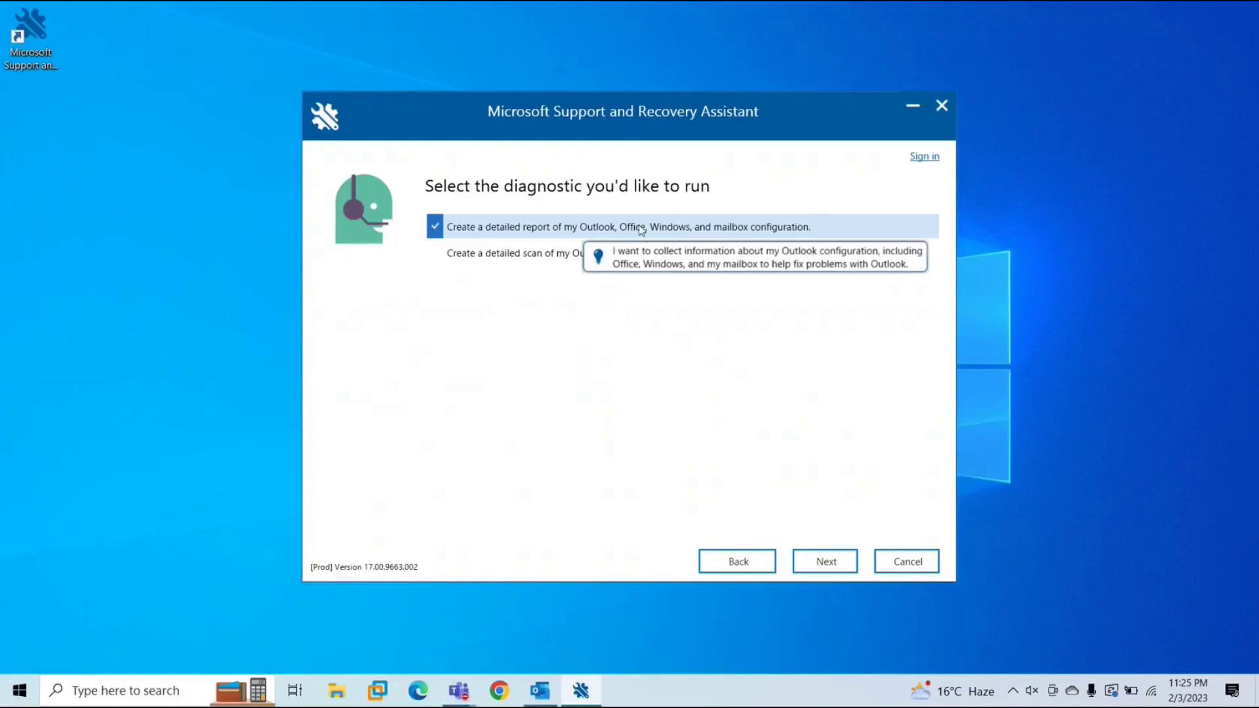
left_click(547, 257)
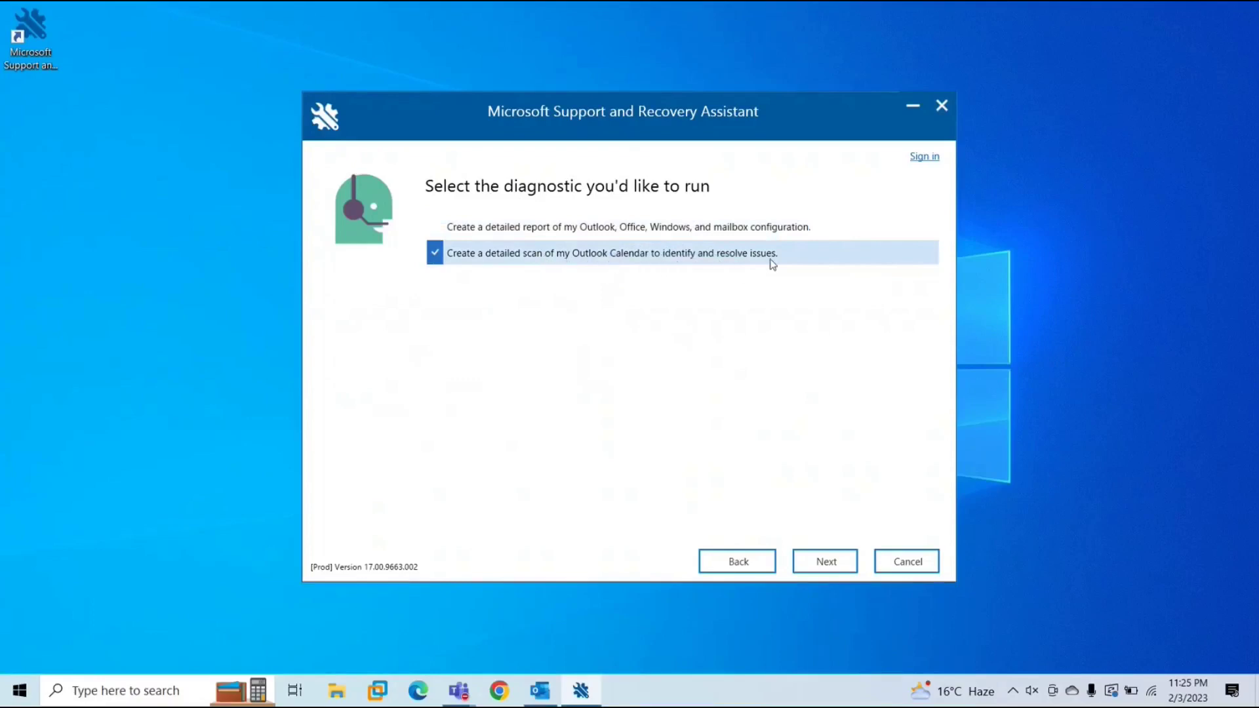
left_click(593, 231)
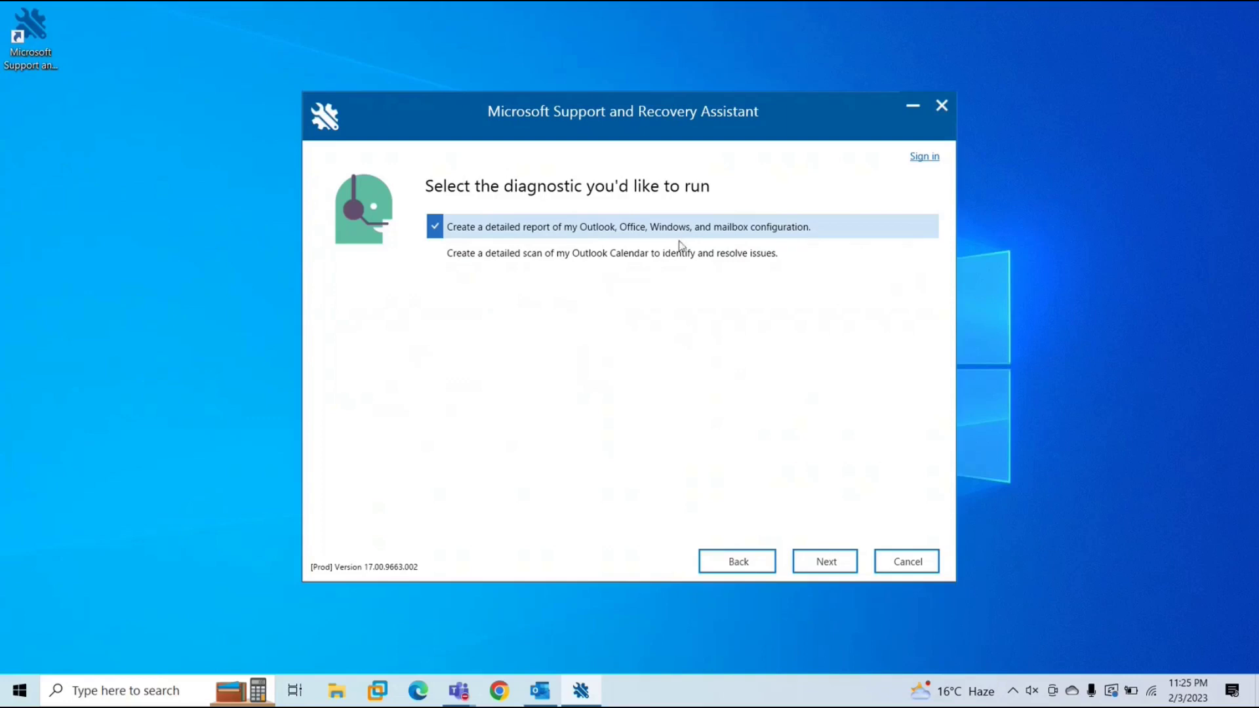
left_click(815, 570)
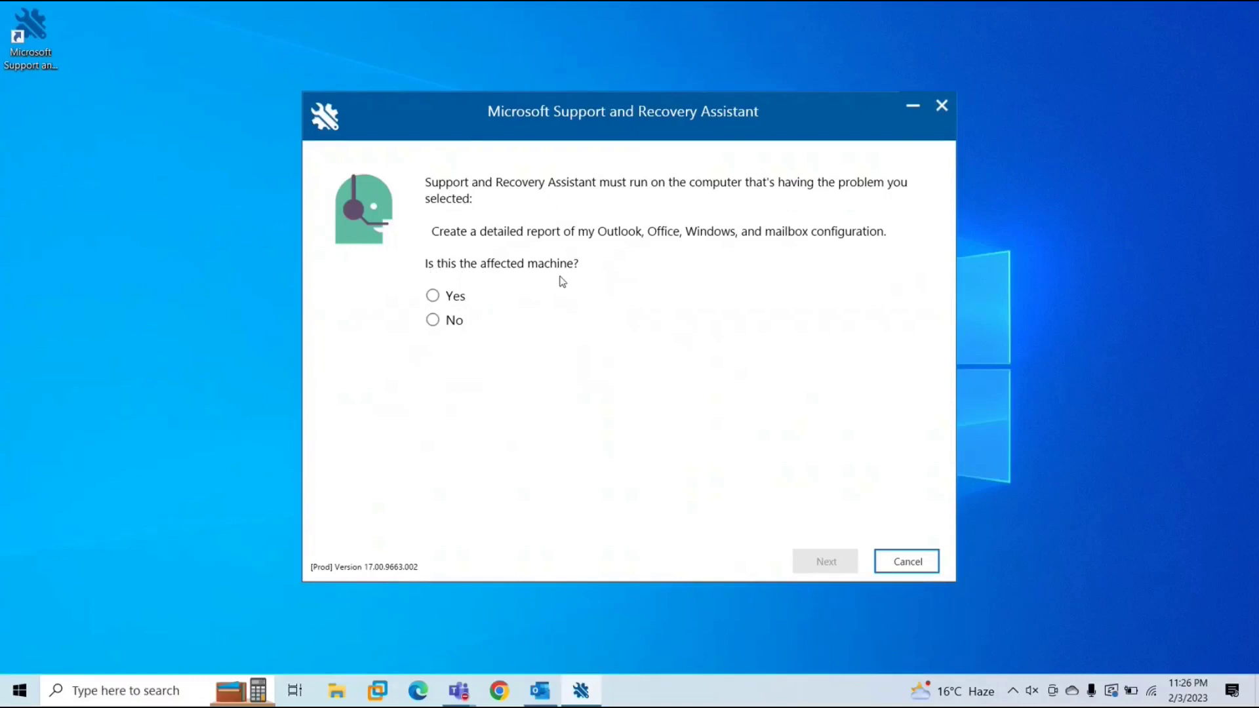
- Answer Yes to 'Is this the affected machine?' and run the Outlook configuration scan
left_click(432, 295)
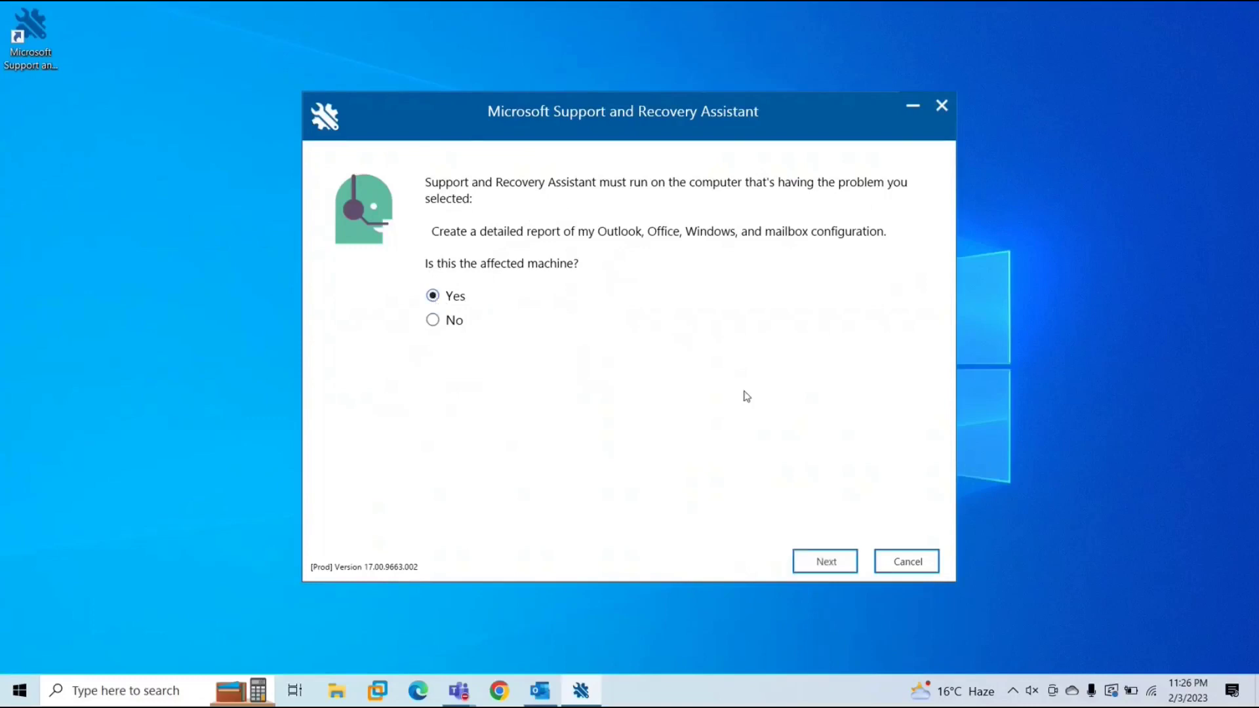
left_click(823, 562)
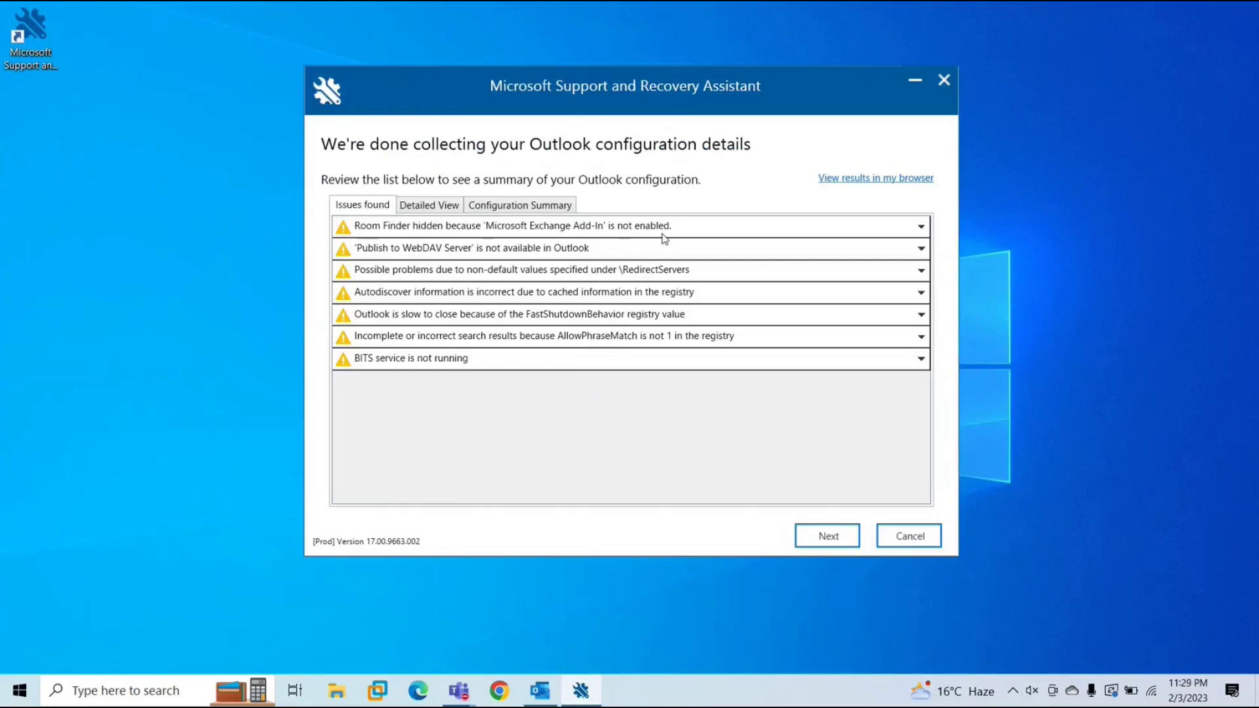
- Expand the Room Finder issue and open its linked online solution article
left_click(547, 693)
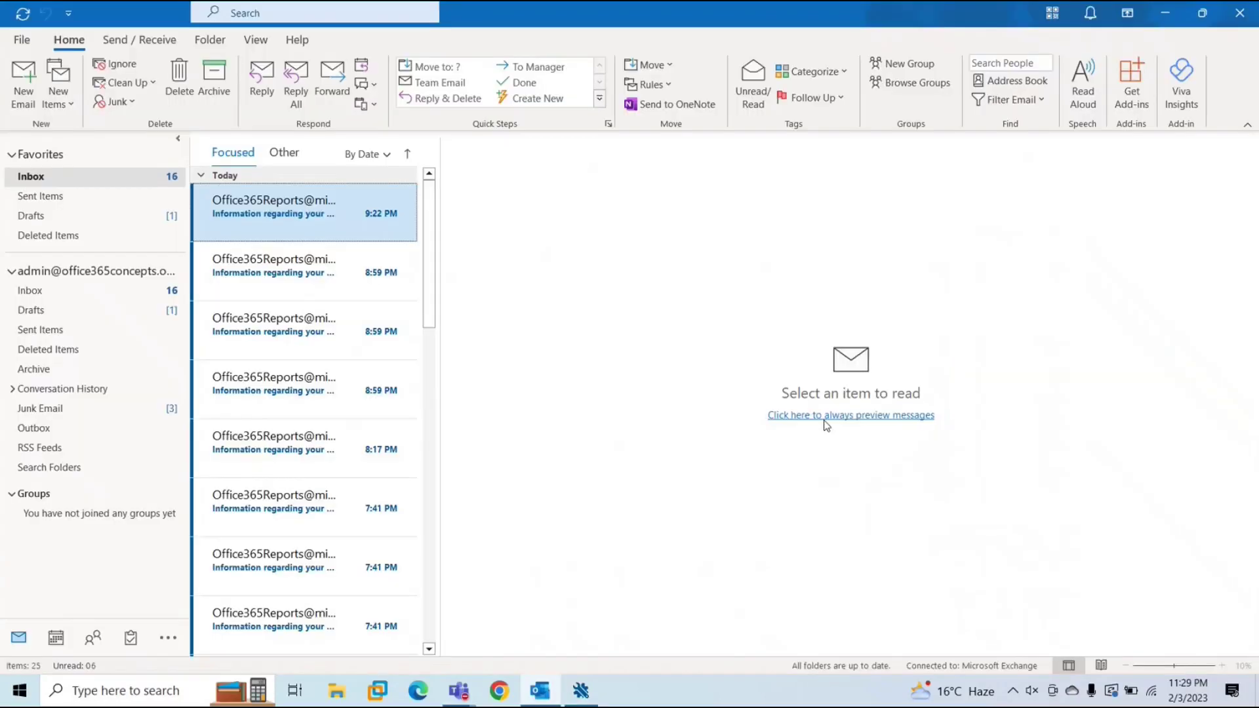
left_click(1172, 17)
left_click(921, 227)
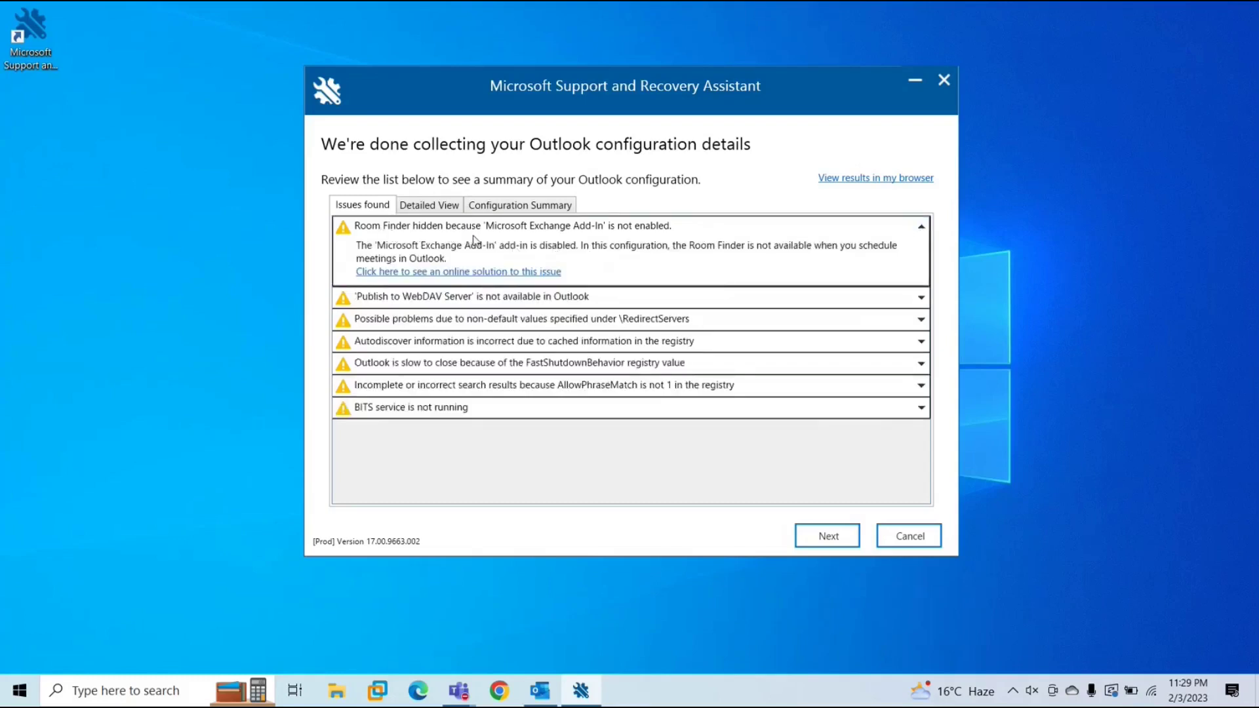
left_click(445, 278)
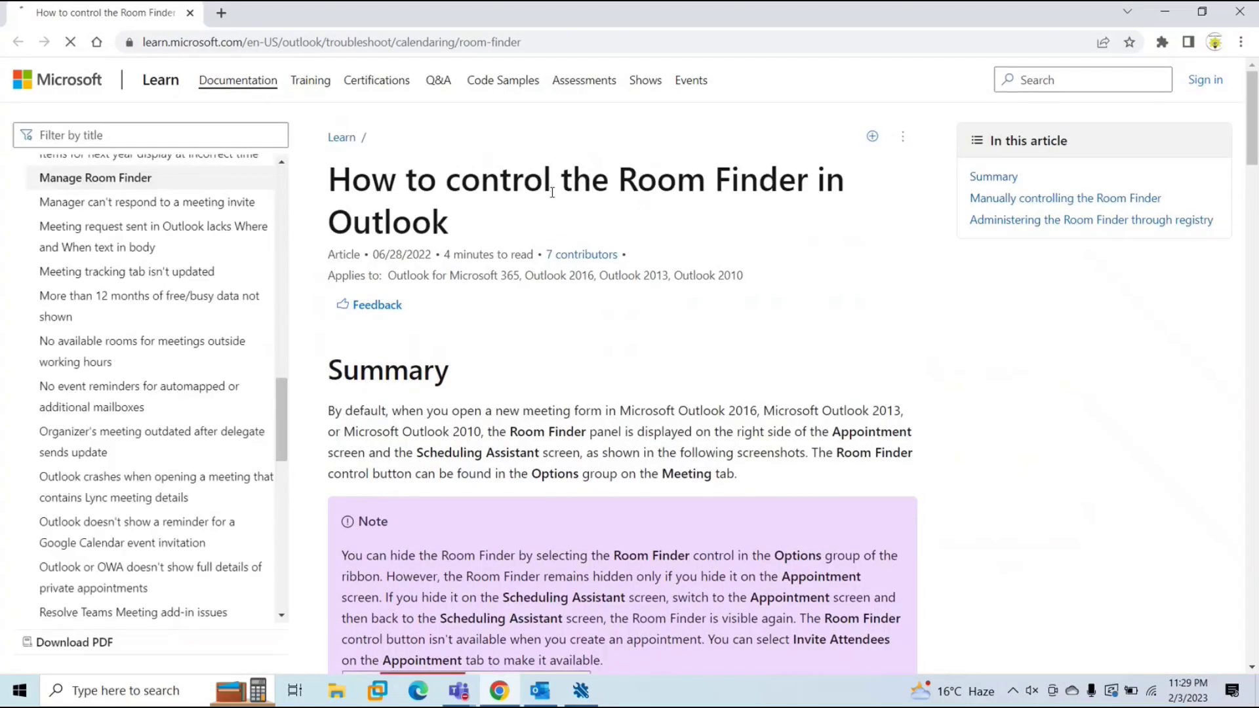
- Scroll through the 'How to control the Room Finder in Outlook' article in Chrome
scroll(596, 335, "down", 20)
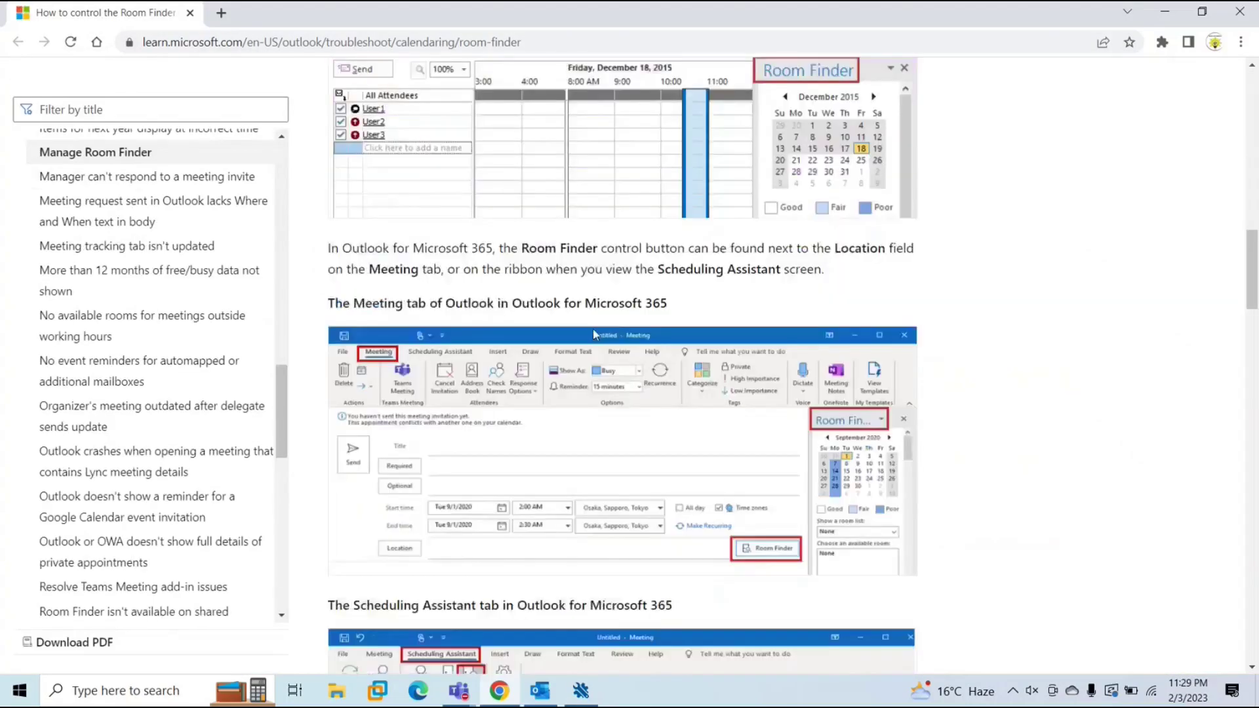
scroll(596, 331, "up", 20)
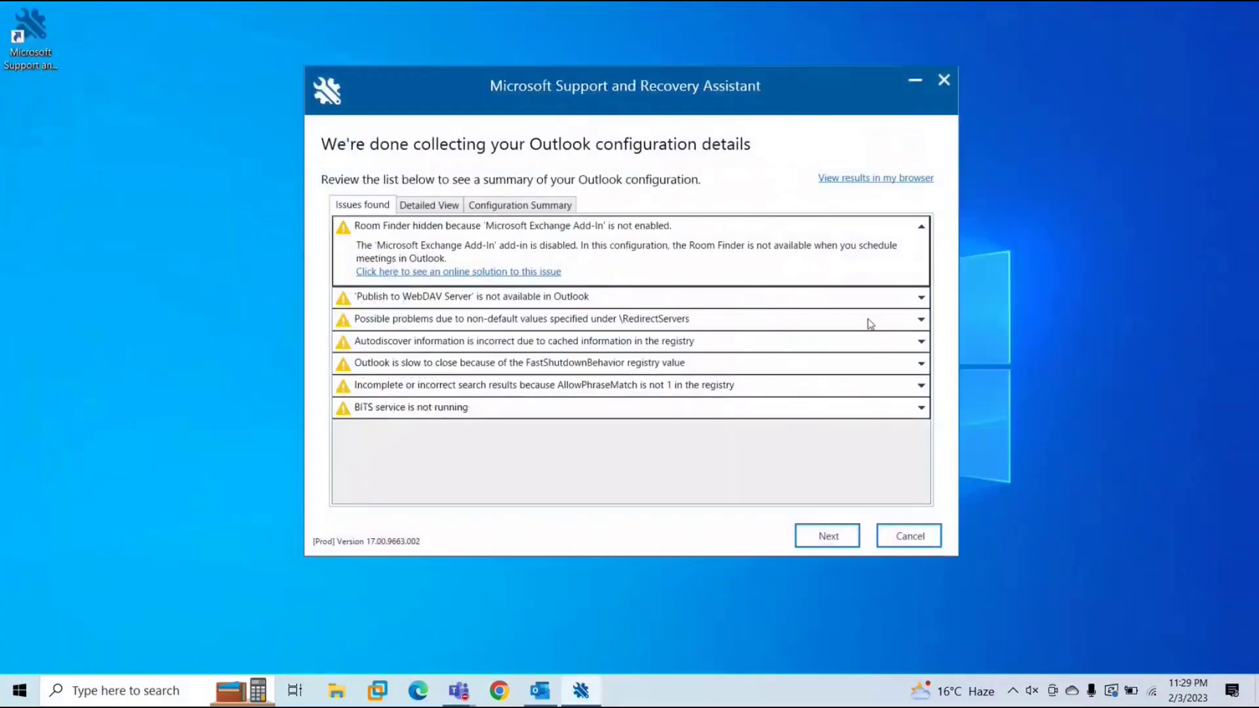
- Expand the Publish to WebDAV Server and RedirectServers issues to read their details
left_click(921, 297)
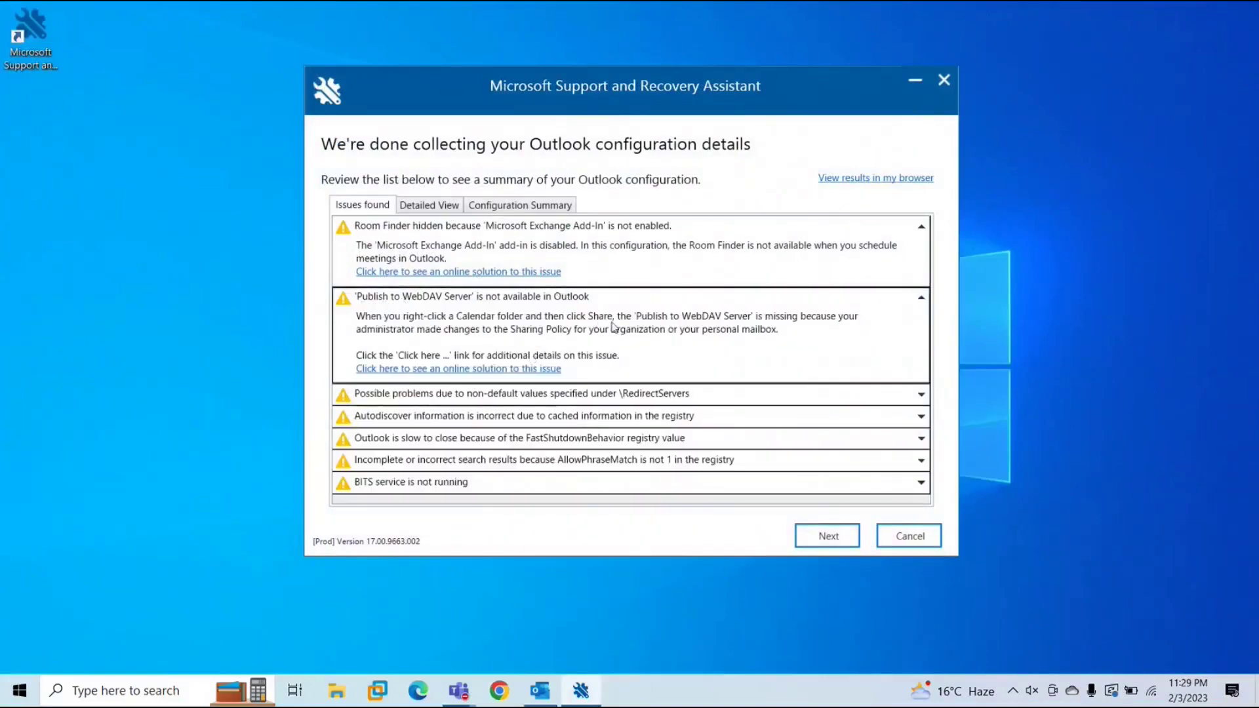
left_click(921, 394)
scroll(680, 411, "down", 5)
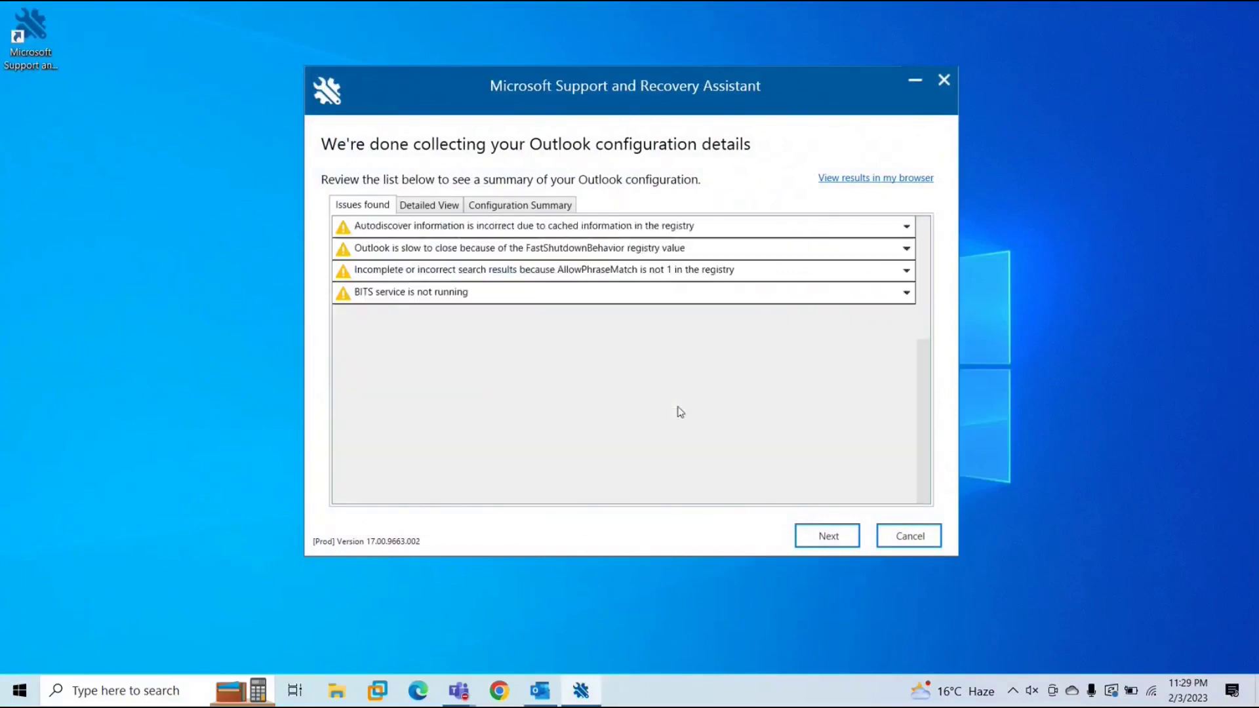
scroll(679, 411, "up", 5)
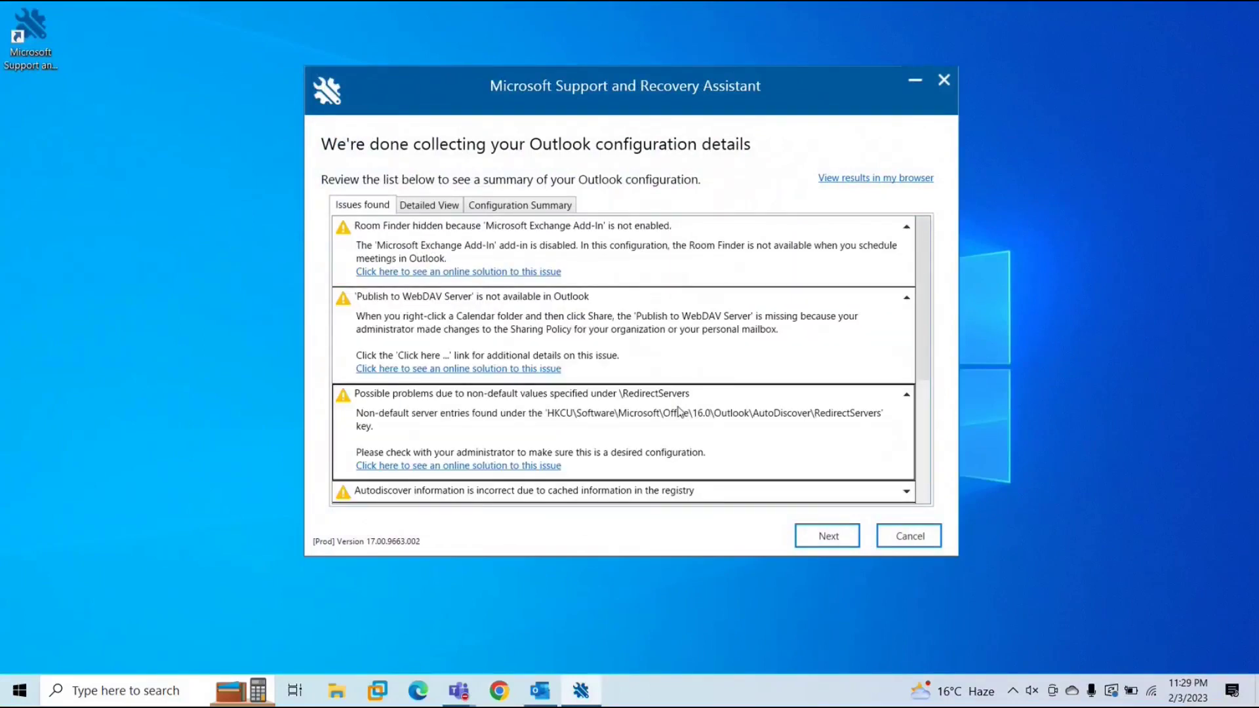
scroll(679, 411, "down", 5)
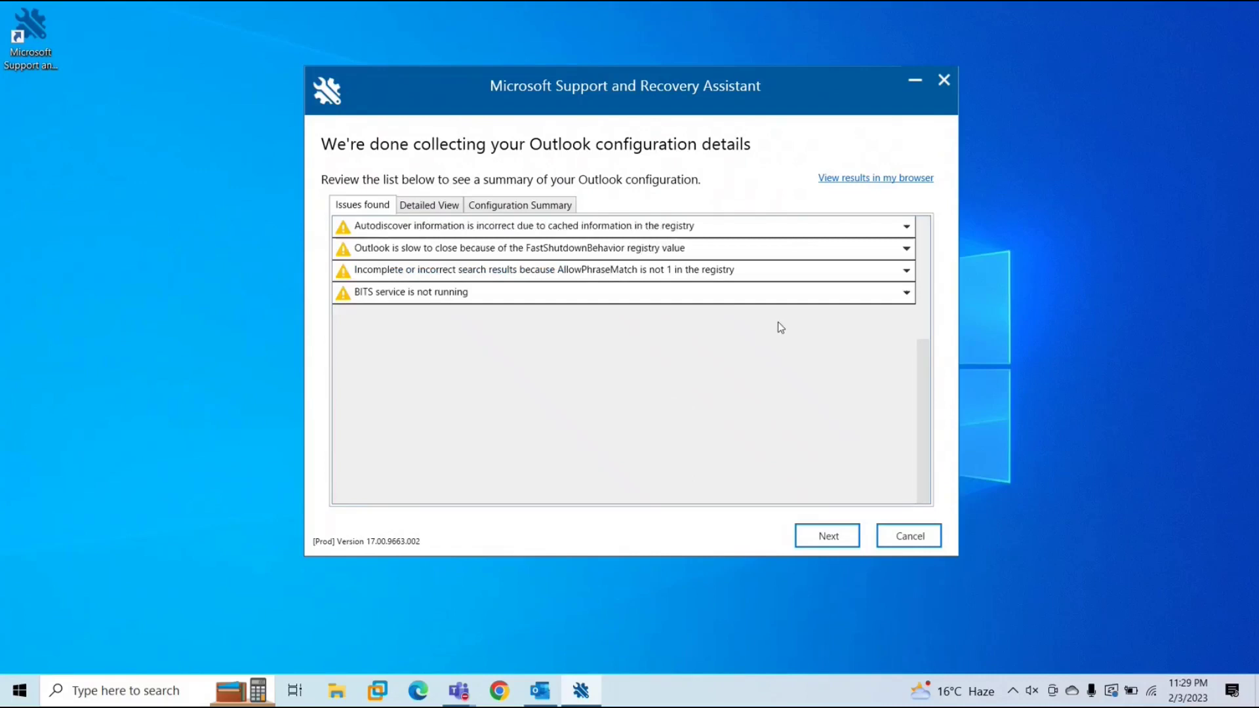
scroll(753, 360, "up", 5)
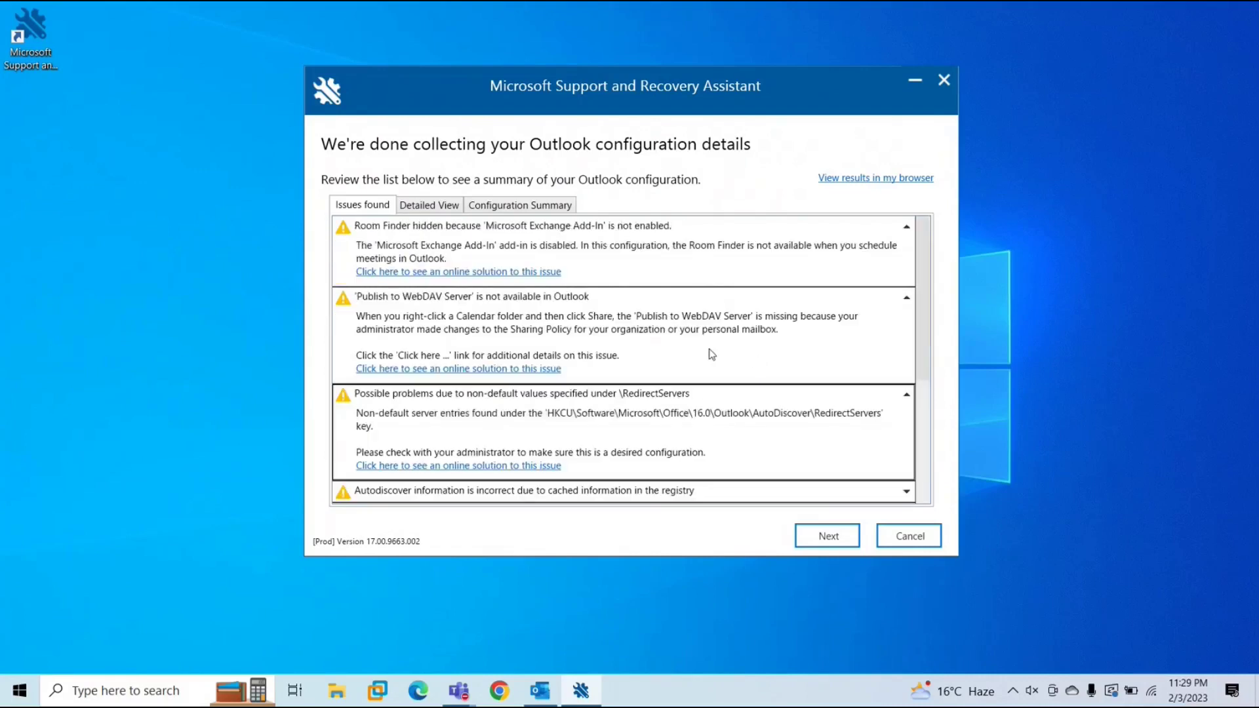
- Review the Detailed View's Outlook Scan Details and Configuration Summary, then request browser results
left_click(441, 206)
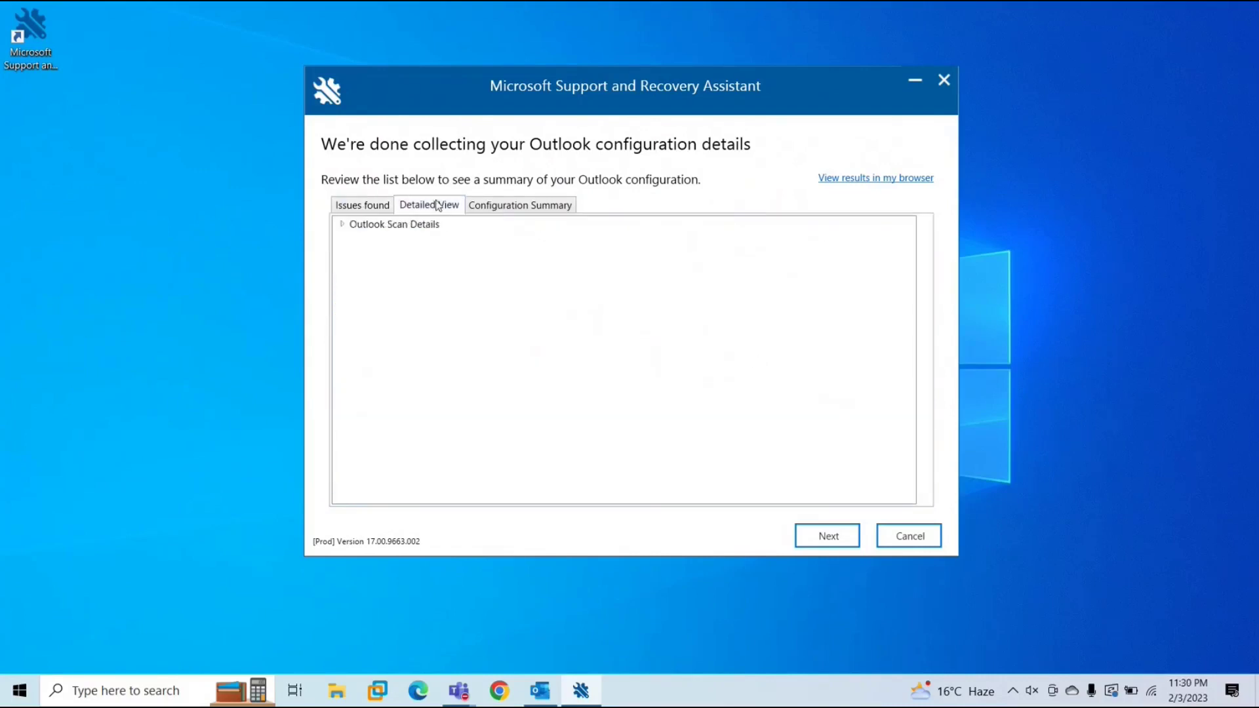
left_click(341, 225)
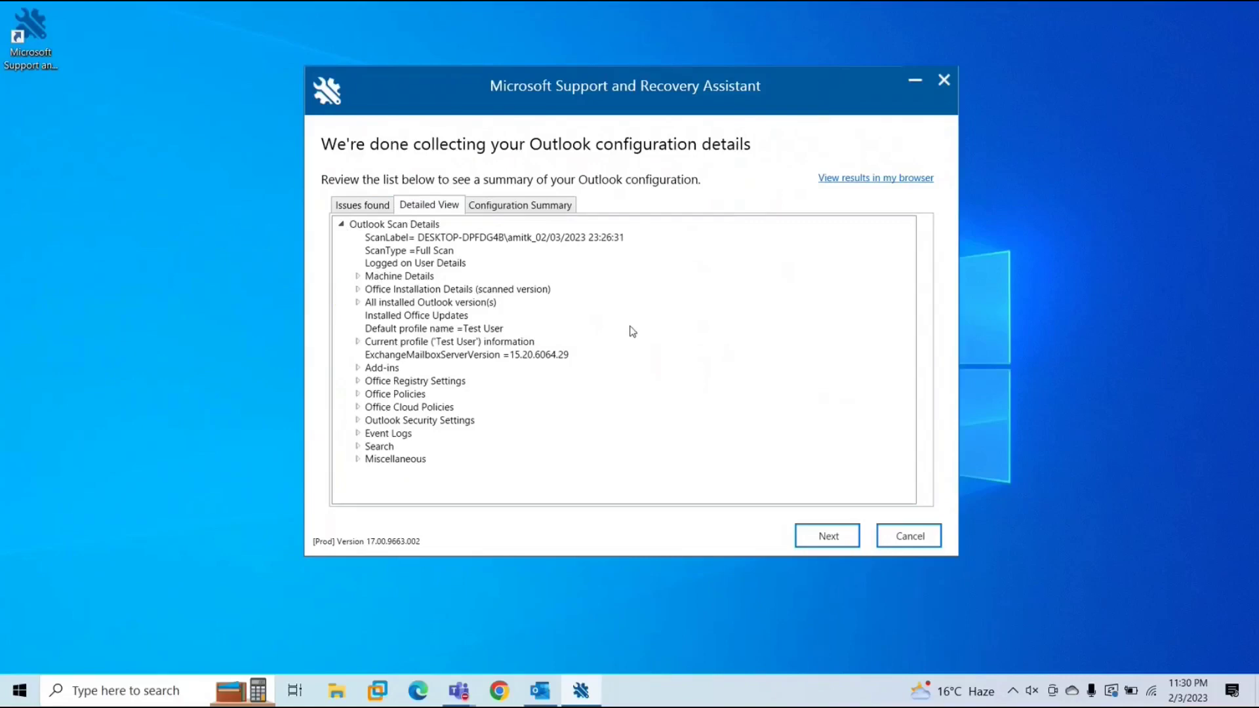
left_click(525, 210)
scroll(636, 295, "down", 10)
scroll(634, 301, "up", 5)
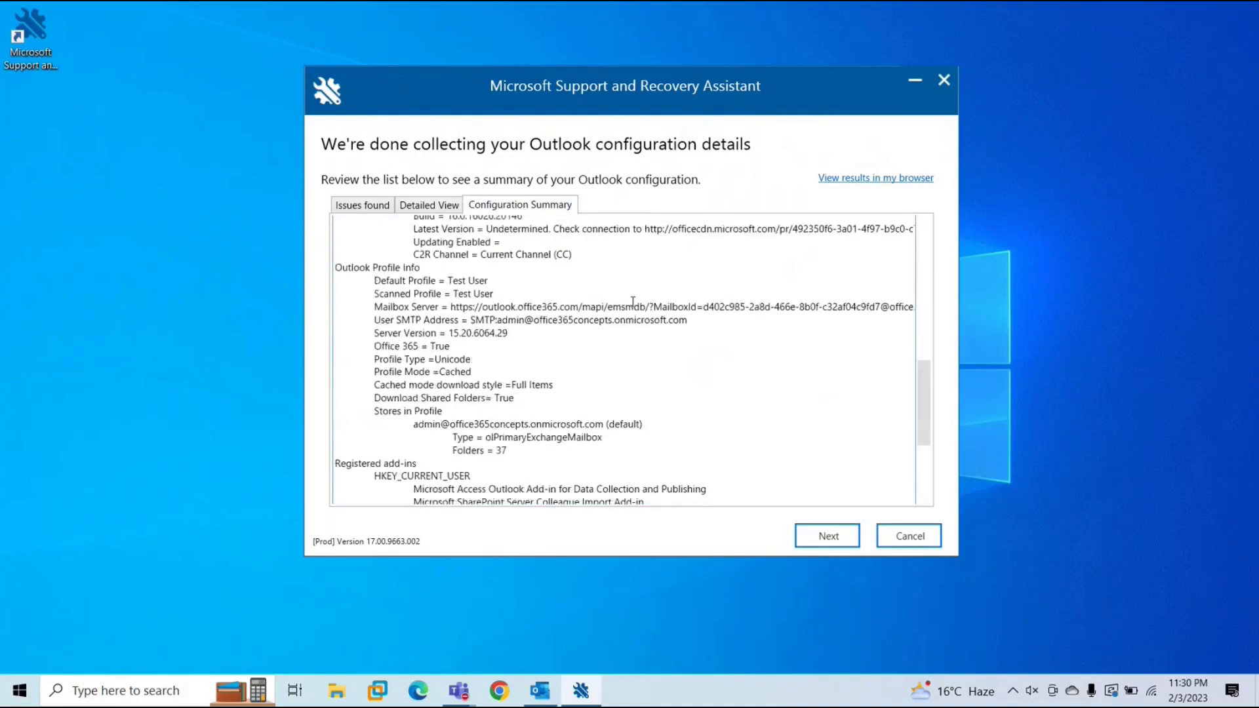
scroll(634, 302, "up", 10)
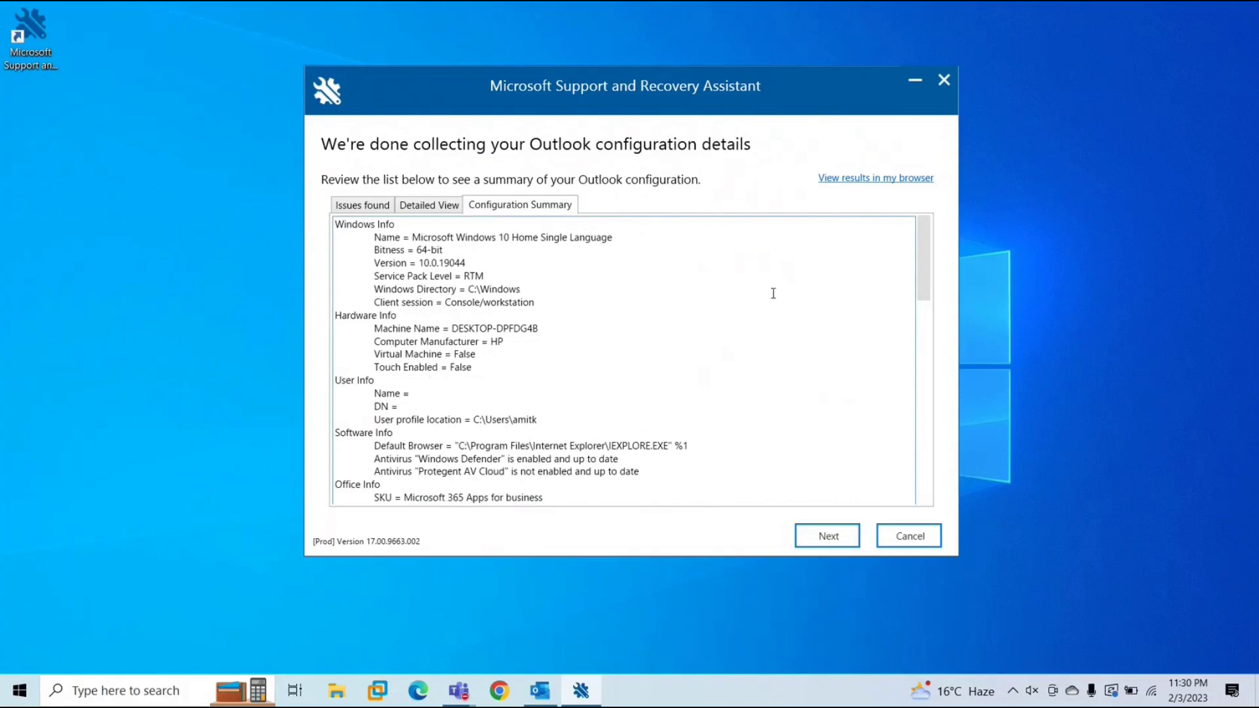
left_click(856, 181)
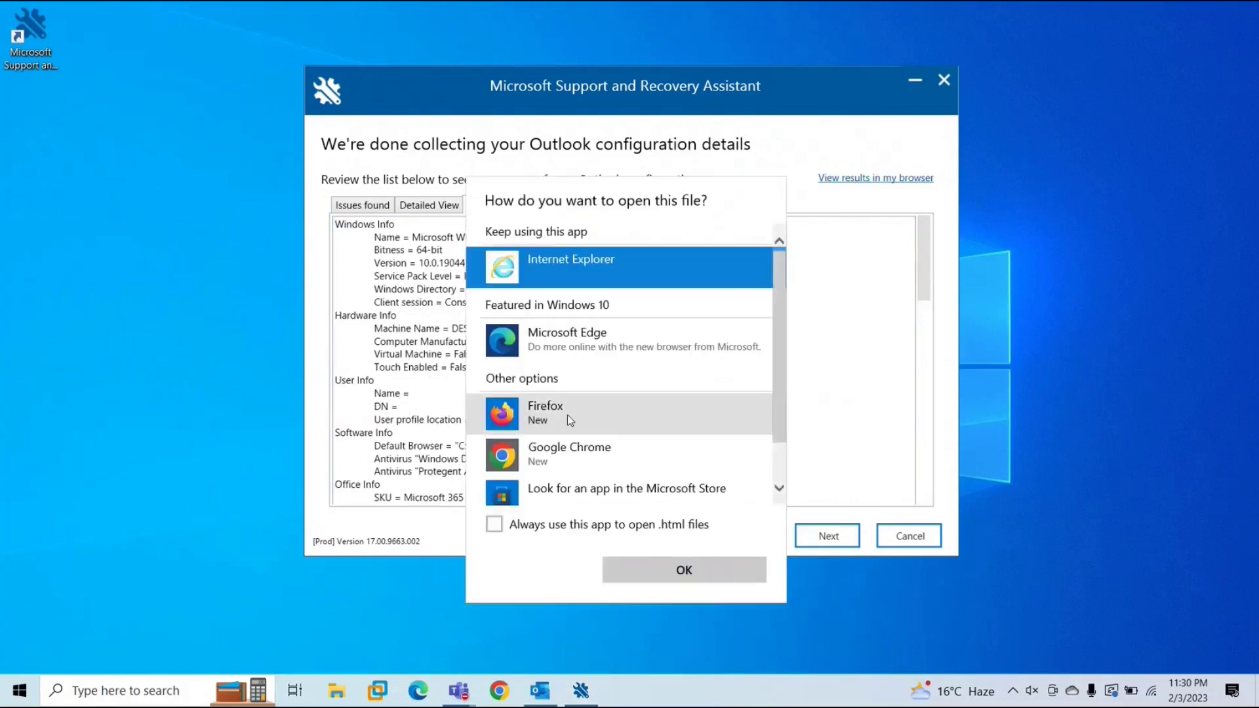
- Open the HTML report in Google Chrome and view its Detailed View and Configuration Summary pages
double_click(553, 453)
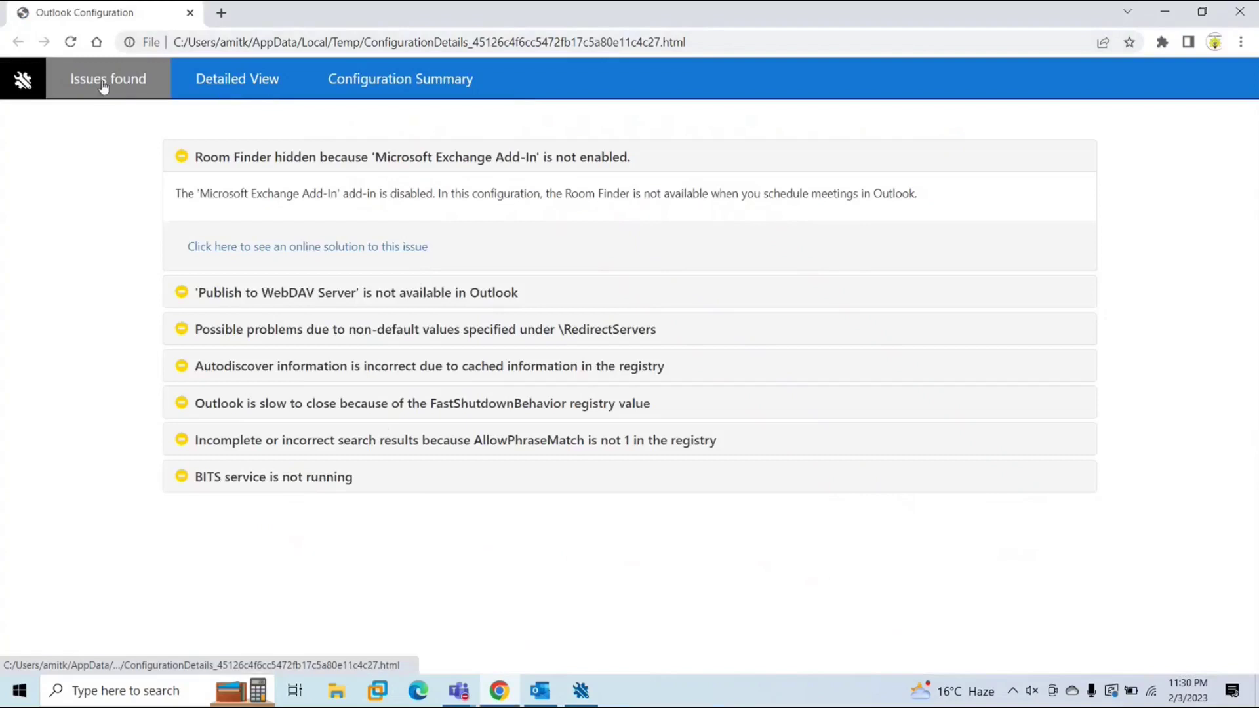
left_click(234, 97)
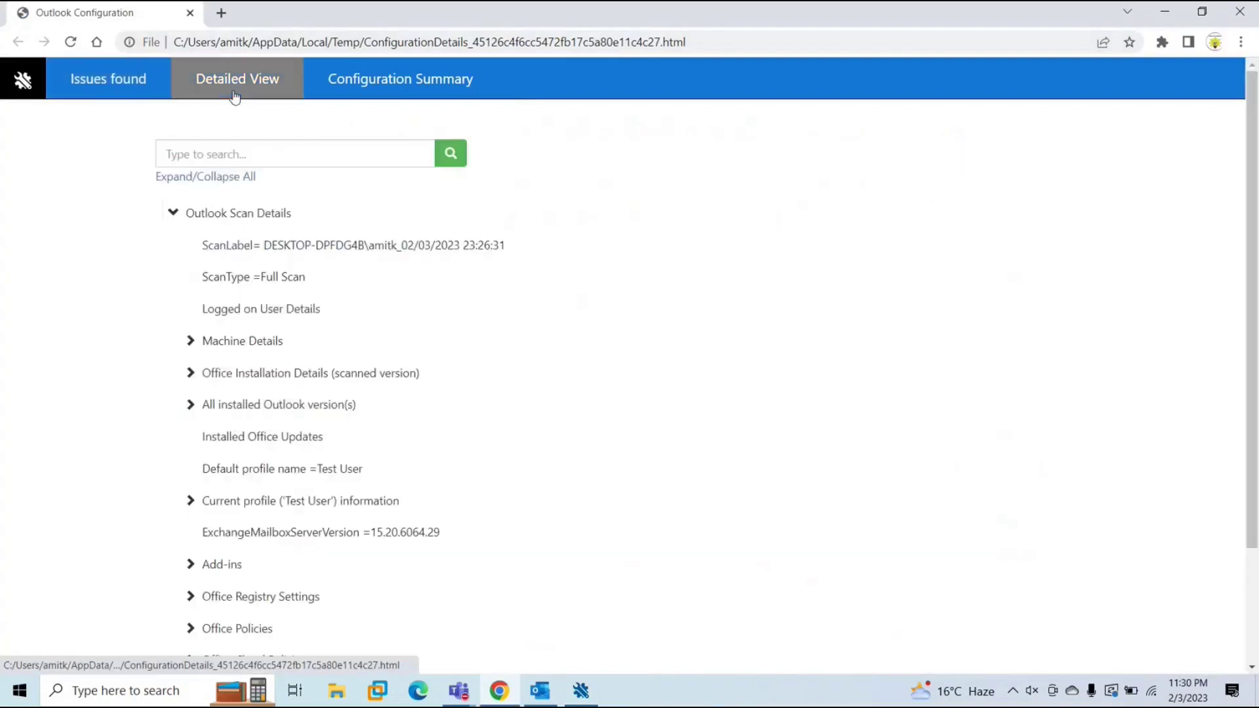
left_click(383, 75)
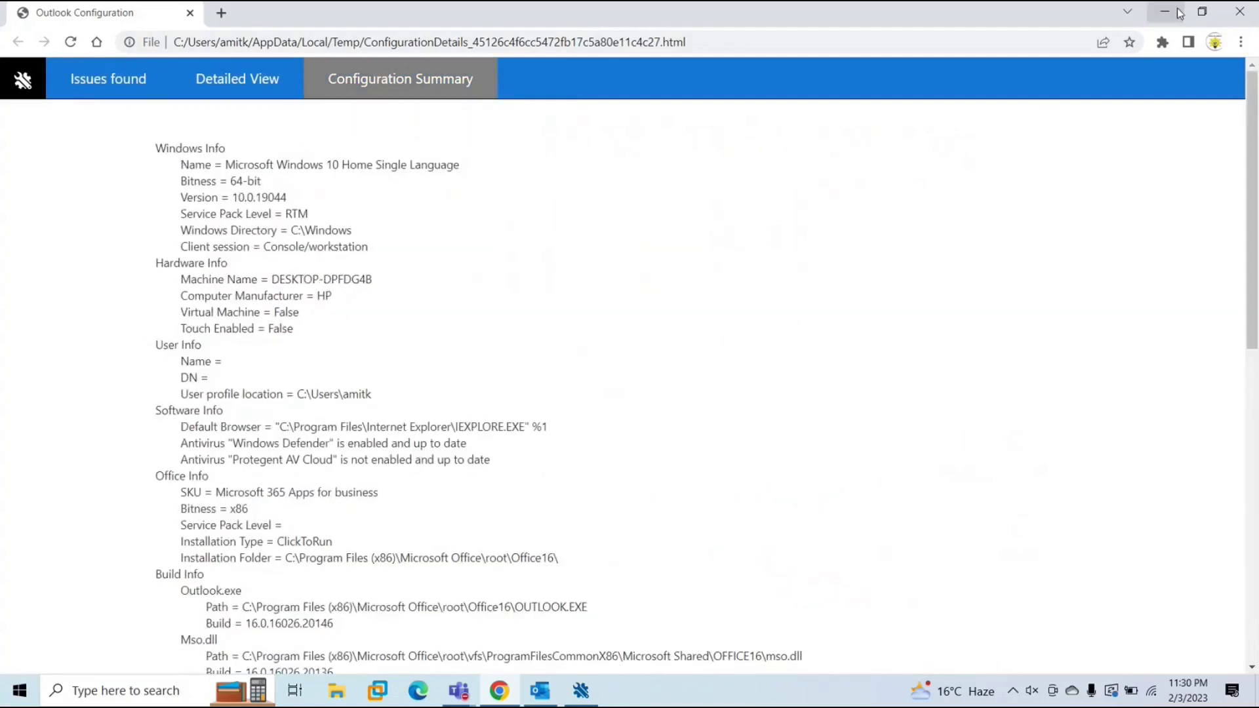
left_click(1177, 9)
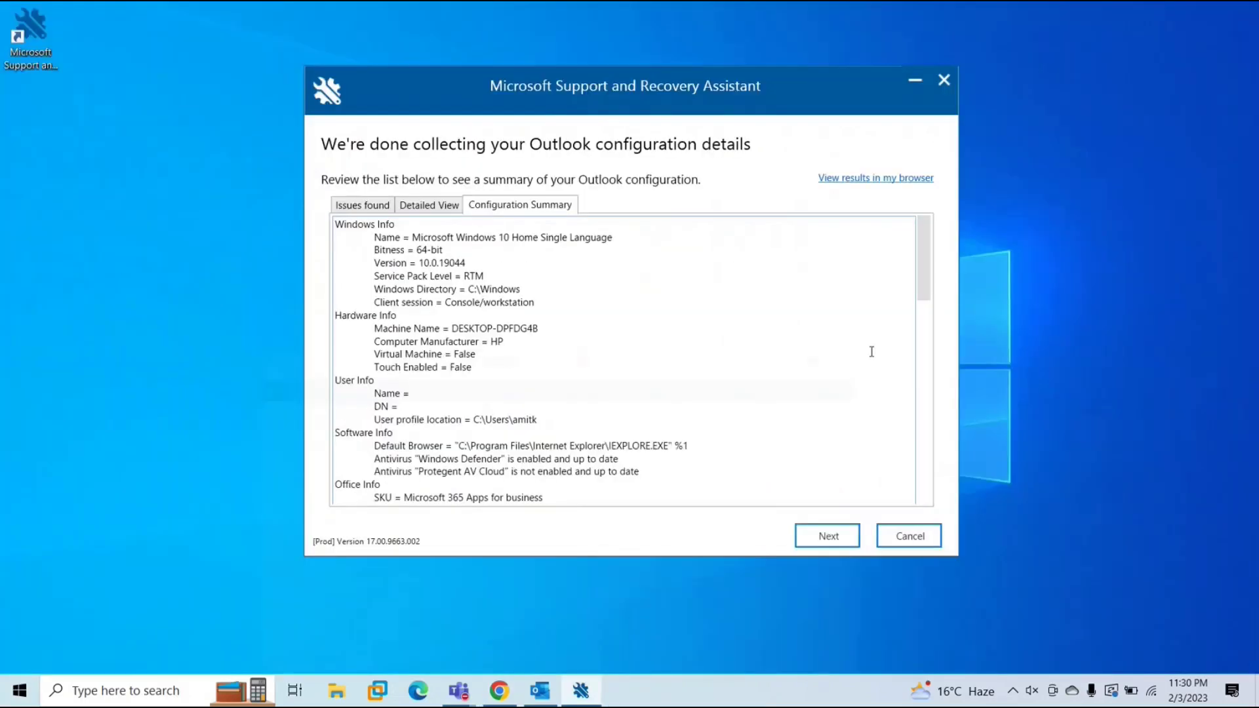
- Open the UploadLogs folder and widen the Name column to show the eight log files' full names
left_click(828, 536)
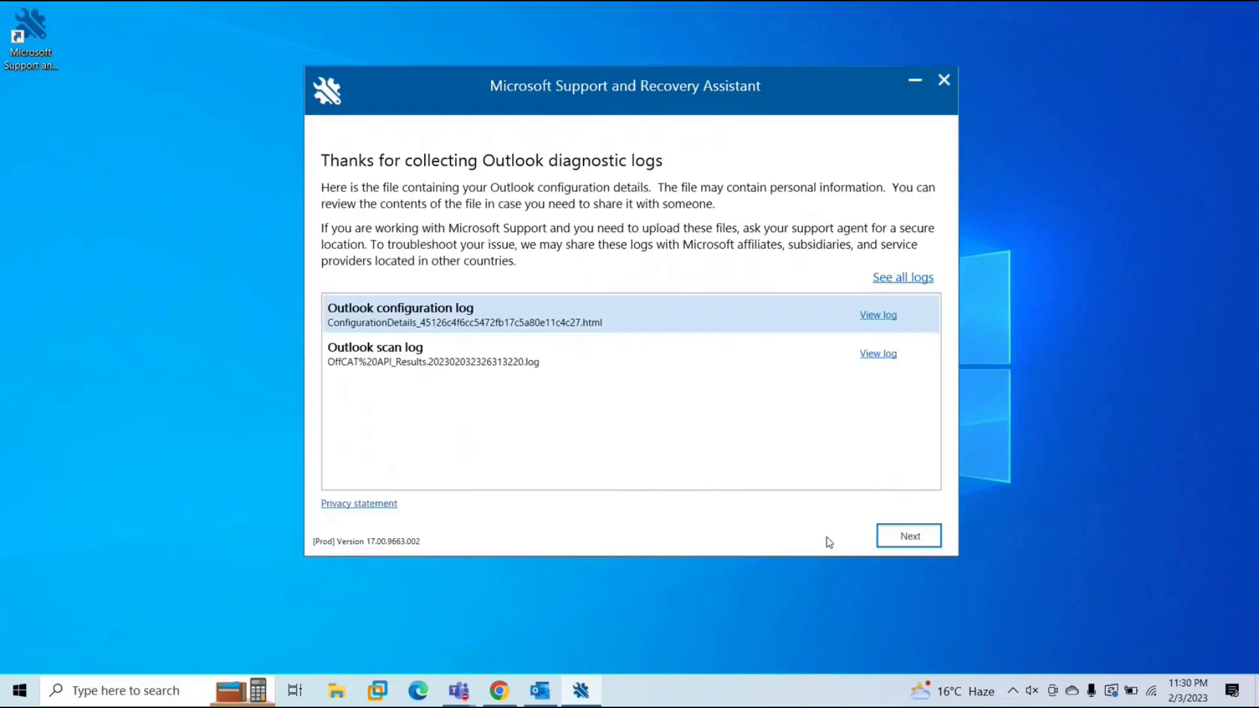
left_click(900, 282)
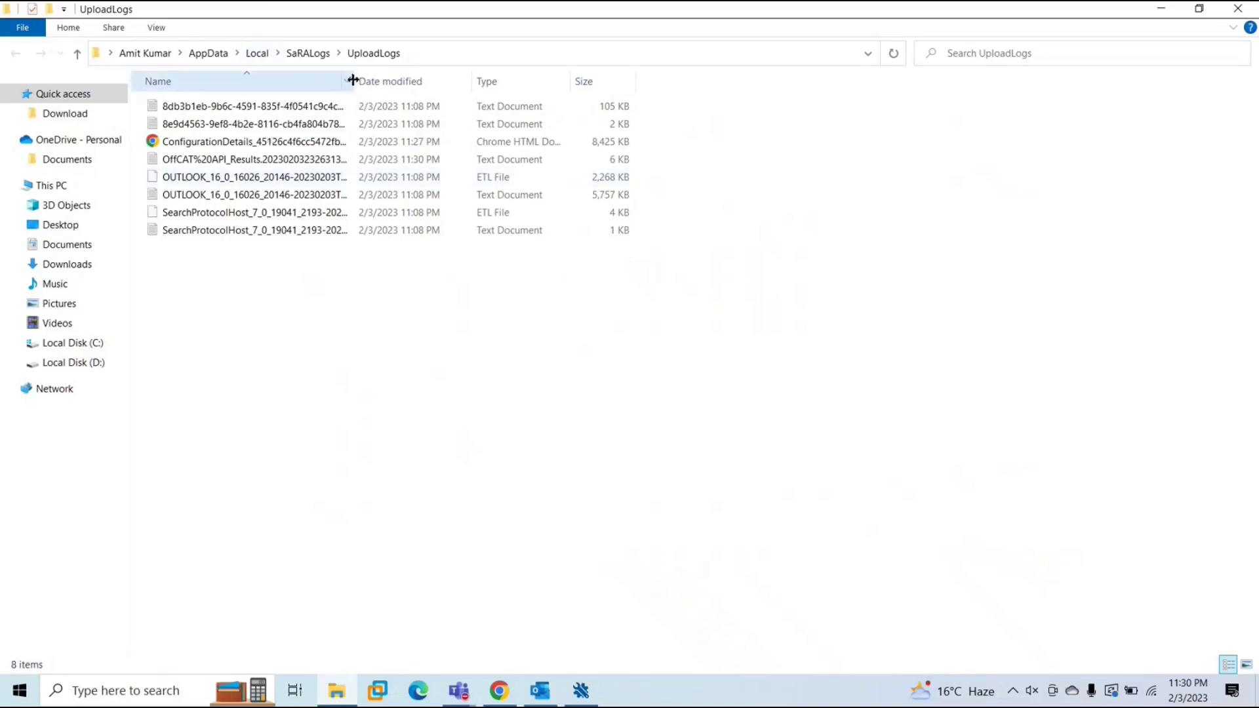
left_click_drag(352, 80, 525, 81)
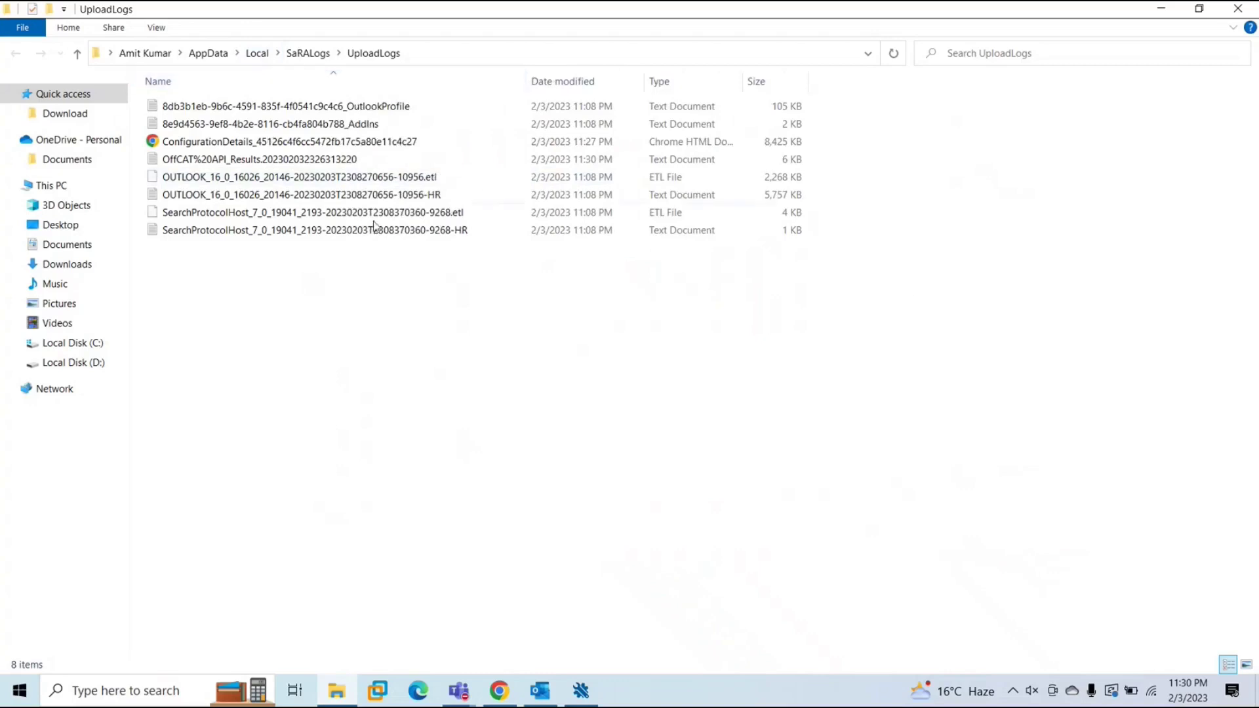
- Go back to the Chrome report's Detailed View page
left_click(1162, 12)
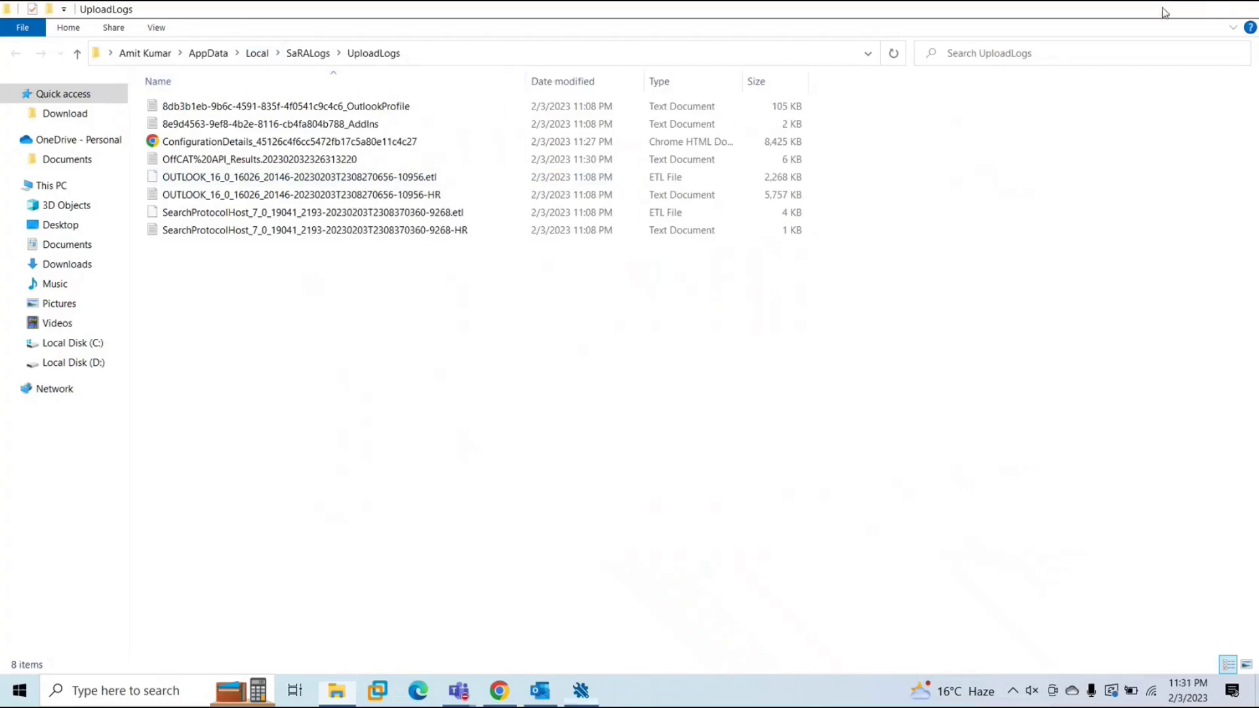
left_click(498, 690)
left_click(253, 120)
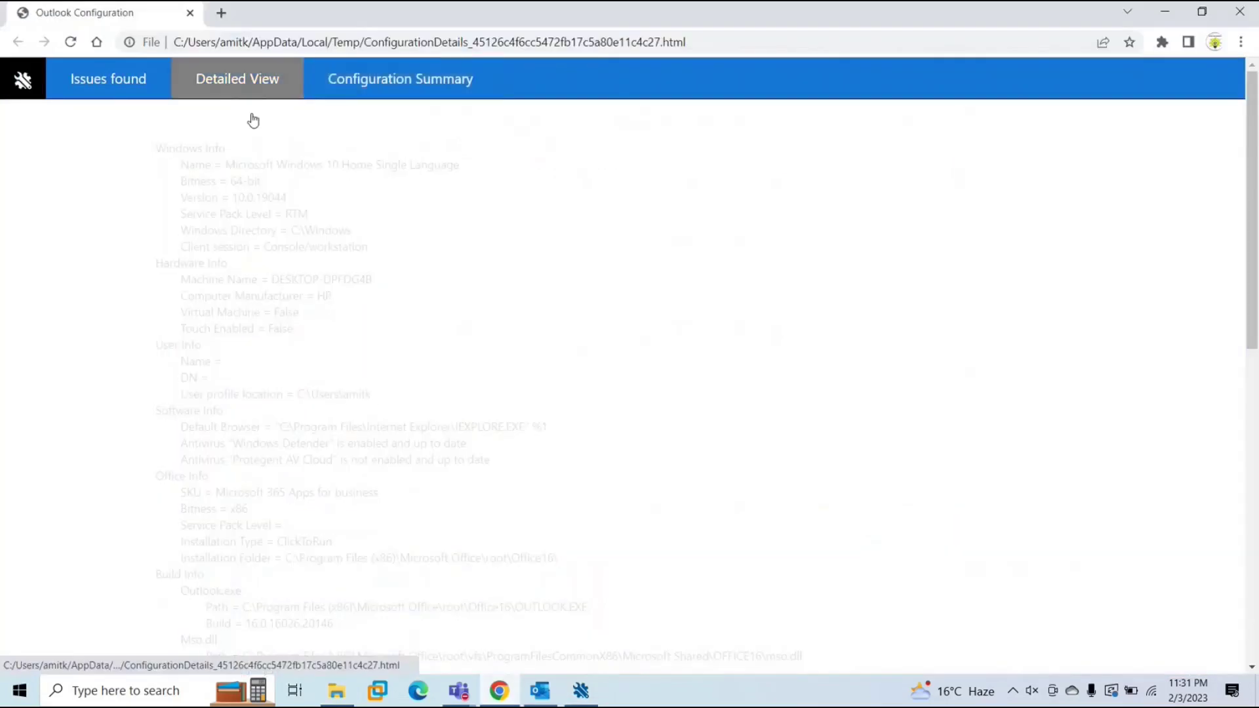